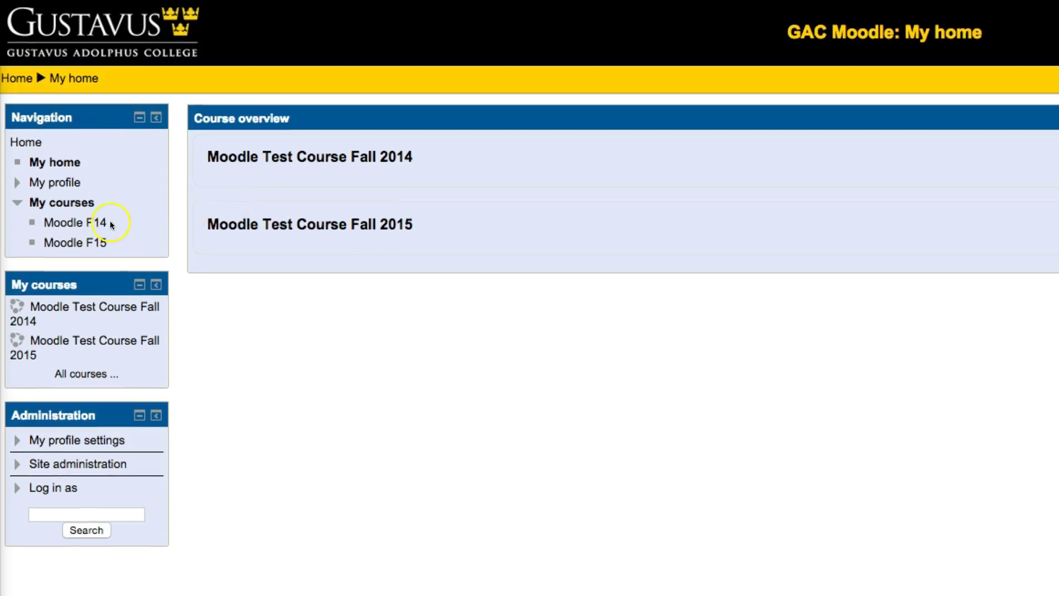
Open the Fall 2014 test course, then return to the My home course overview.
{"action": "left_click", "coordinate": [74, 224]}
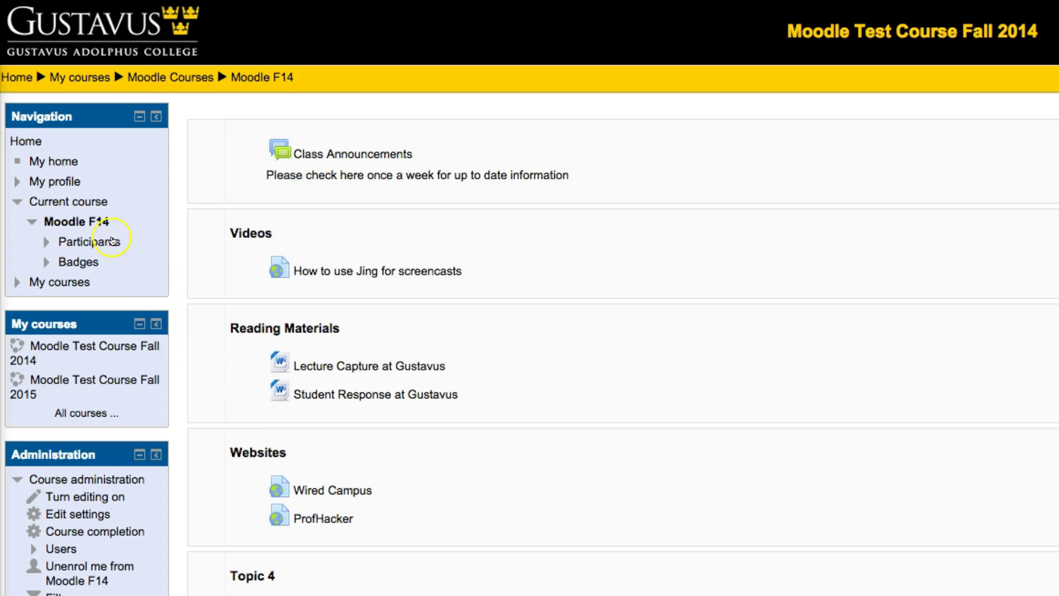
{"action": "left_click", "coordinate": [58, 161]}
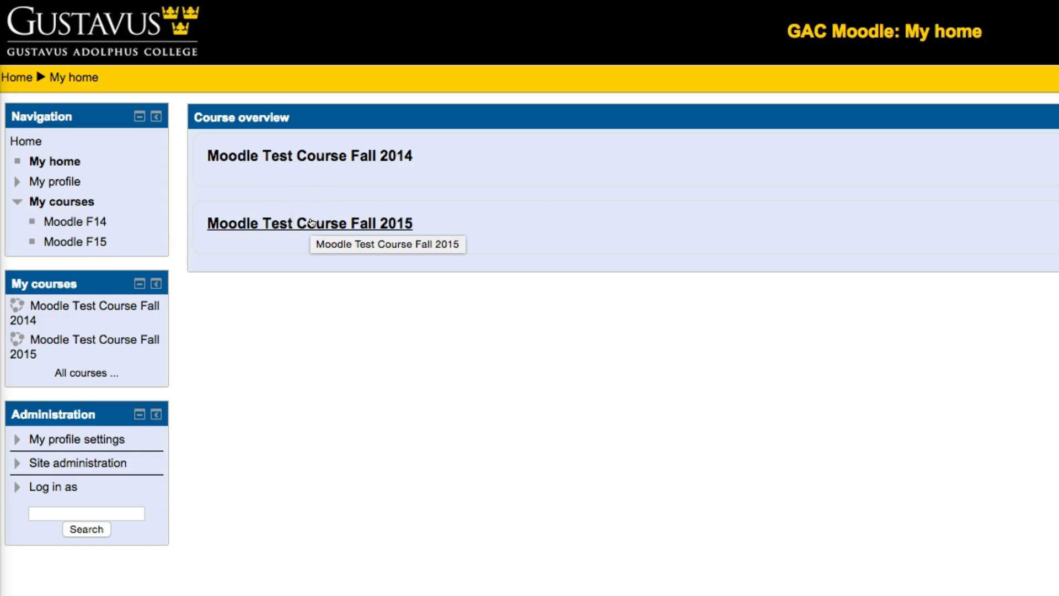
Open Moodle Test Course Fall 2015 and expand its Course administration options.
{"action": "left_click", "coordinate": [289, 232]}
{"action": "left_click", "coordinate": [304, 224]}
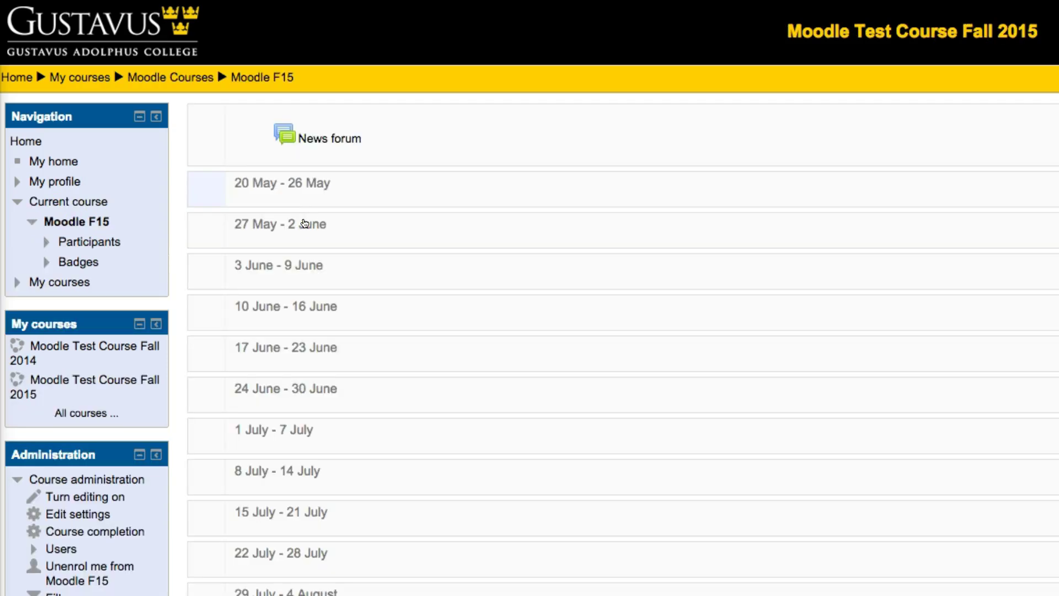
{"action": "left_click", "coordinate": [320, 153]}
{"action": "scroll", "coordinate": [14, 461], "scroll_direction": "down", "scroll_amount": 1}
{"action": "scroll", "coordinate": [15, 461], "scroll_direction": "down", "scroll_amount": 4}
{"action": "left_click", "coordinate": [18, 309]}
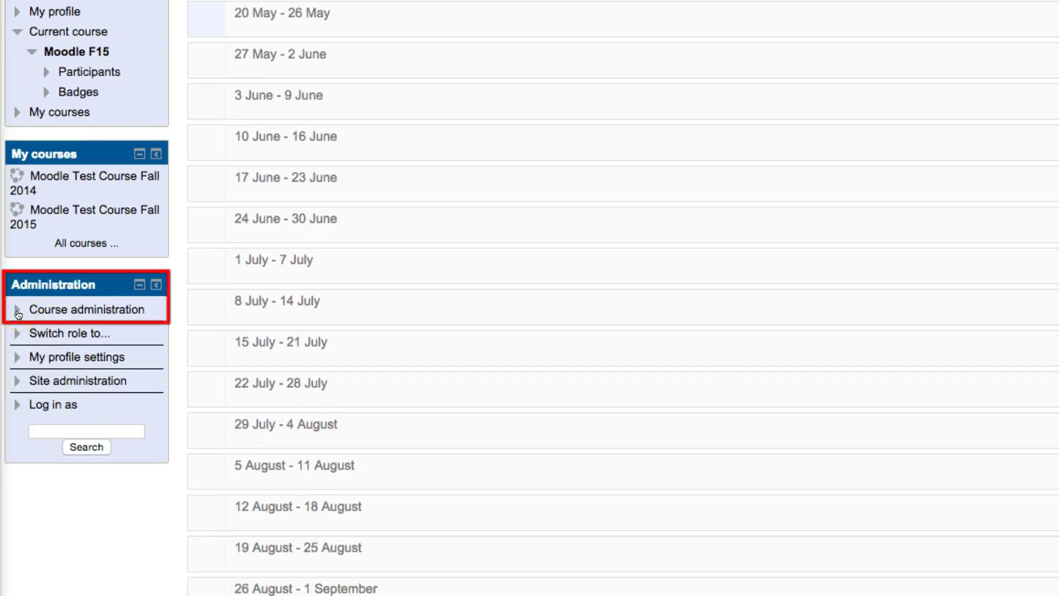
{"action": "left_click", "coordinate": [17, 311]}
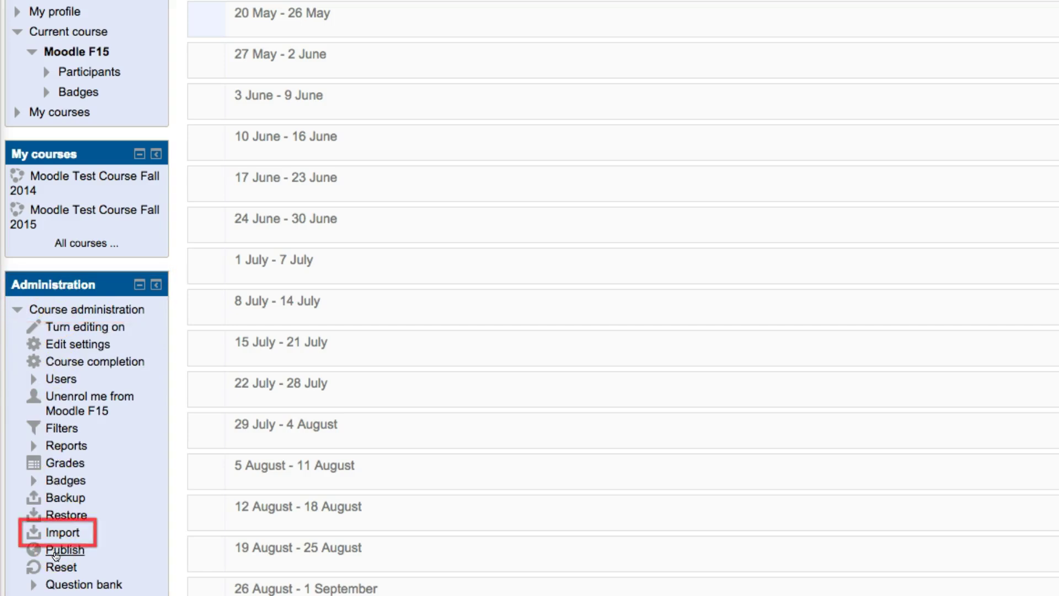
Start an import, search courses for 'moodle', and pick Moodle F14 as the source.
{"action": "left_click", "coordinate": [61, 535]}
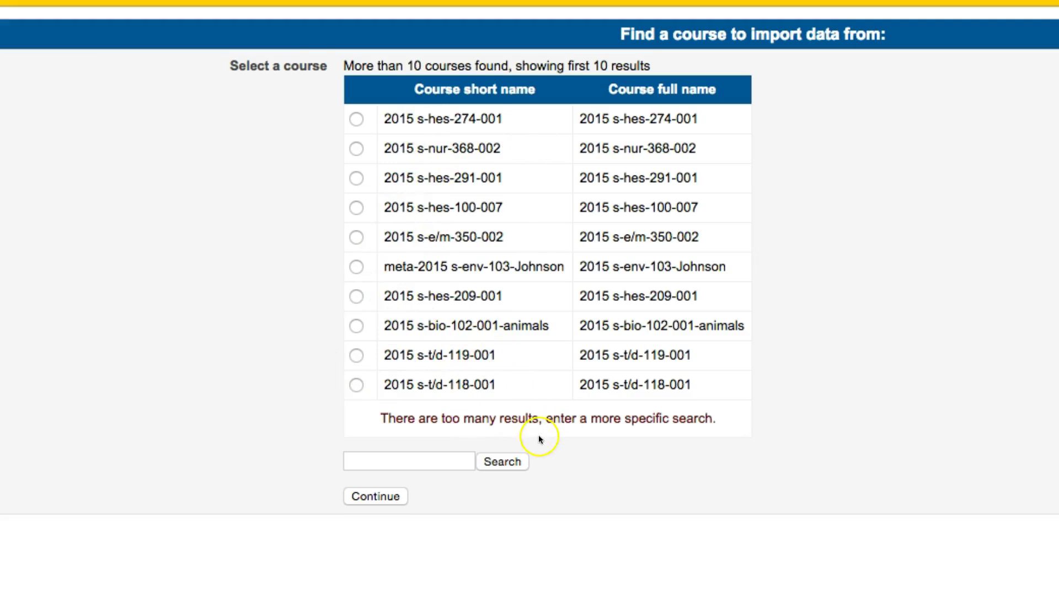
{"action": "left_click", "coordinate": [435, 461]}
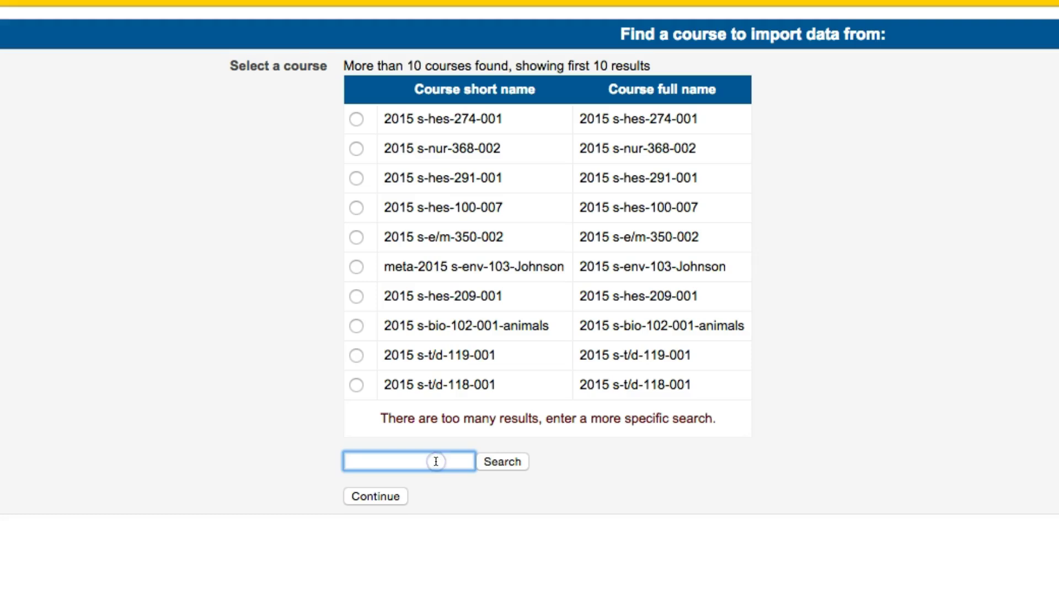
{"action": "type", "text": "moodle"}
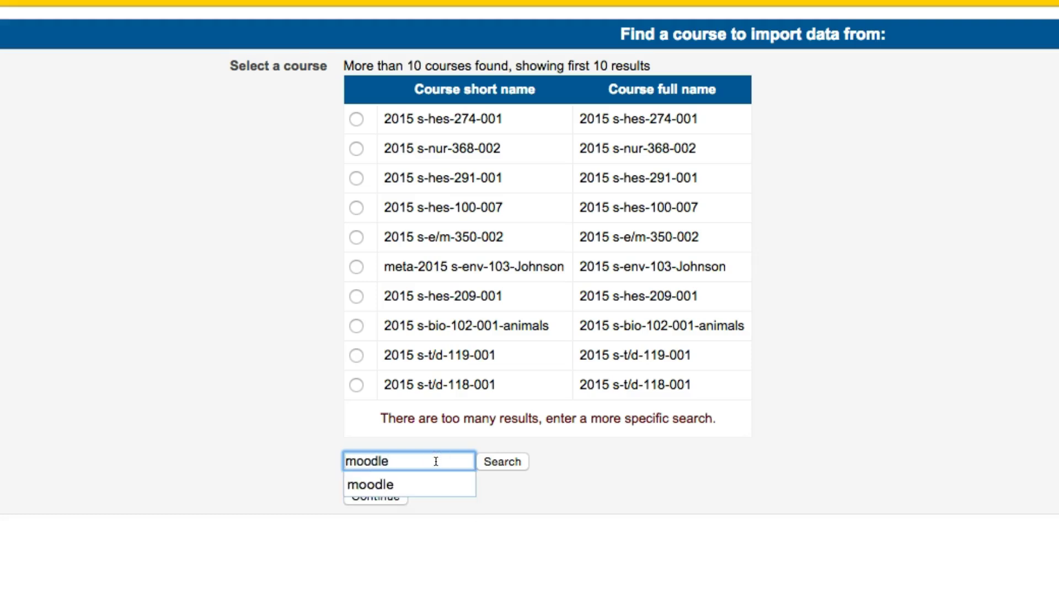
{"action": "left_click", "coordinate": [495, 462]}
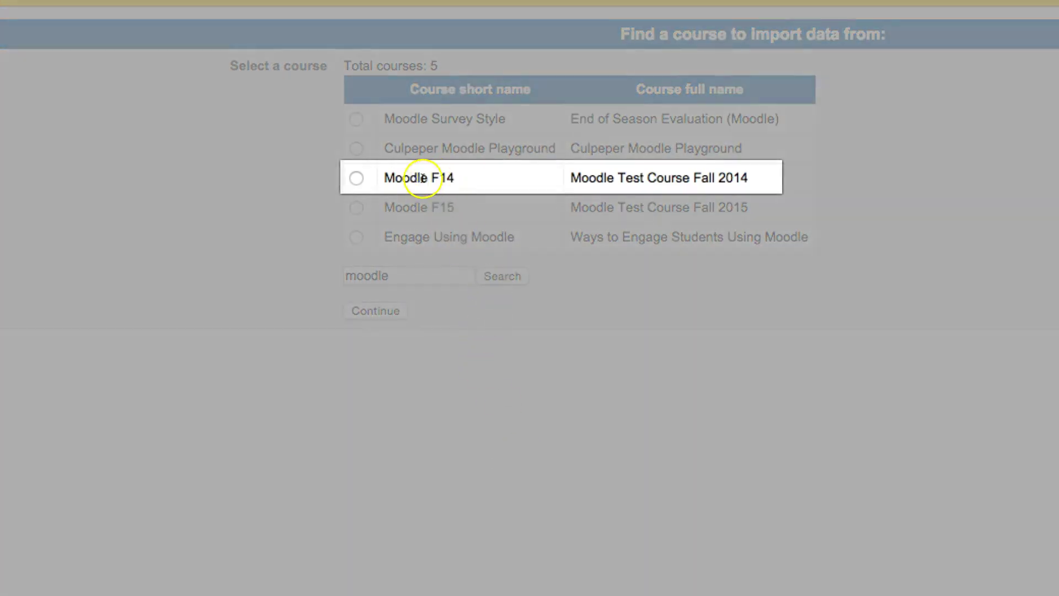
{"action": "left_click", "coordinate": [357, 178]}
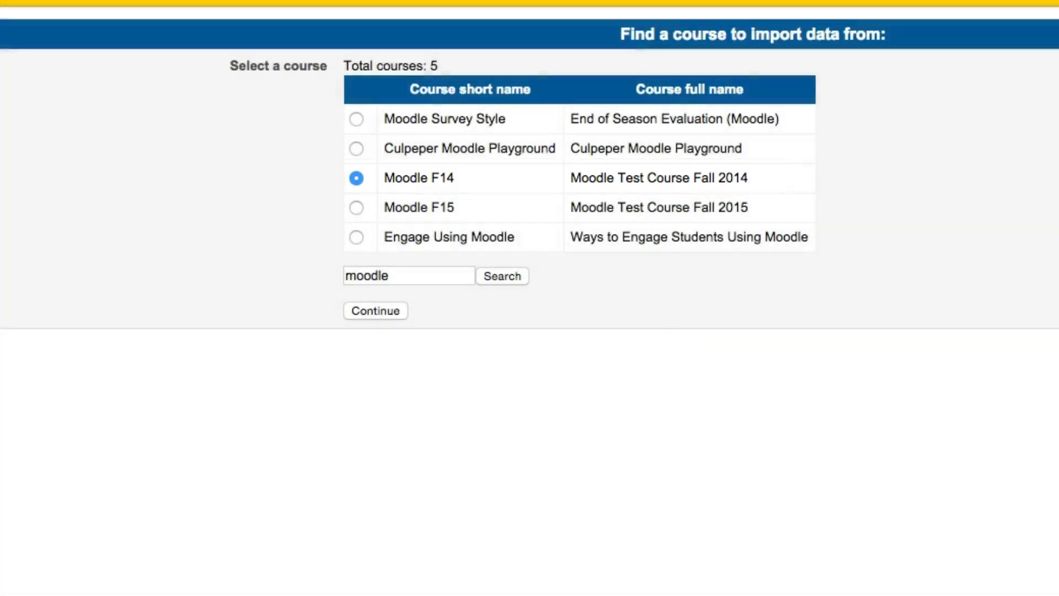
Exclude Topics 4 through 16, keeping General, Videos, Reading Materials and Websites.
{"action": "left_click", "coordinate": [380, 311]}
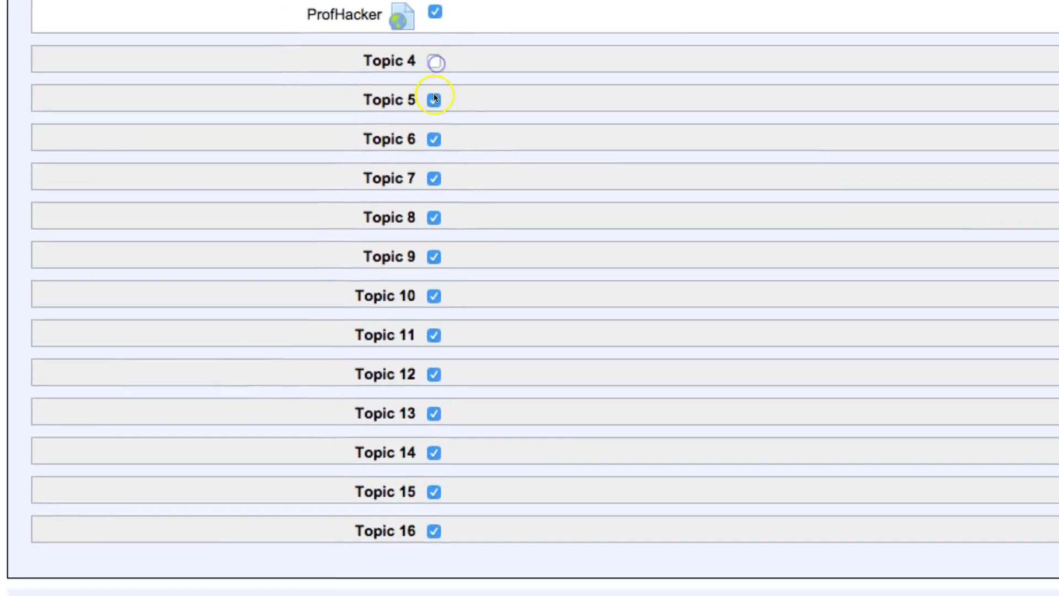
{"action": "left_click", "coordinate": [434, 100]}
{"action": "left_click", "coordinate": [433, 139]}
{"action": "left_click", "coordinate": [434, 178]}
{"action": "left_click", "coordinate": [433, 217]}
{"action": "left_click", "coordinate": [434, 257]}
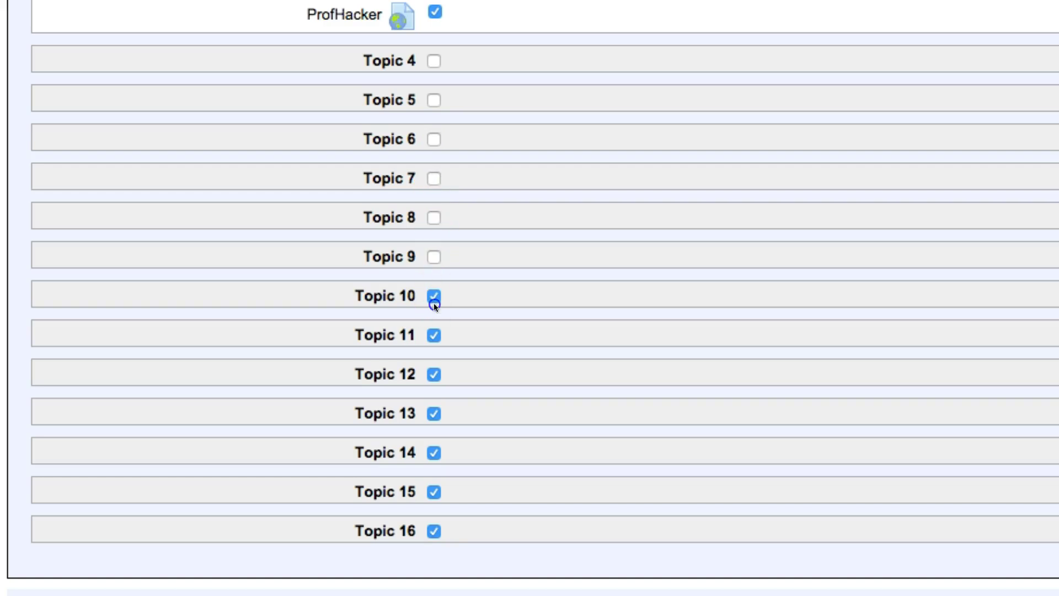
{"action": "left_click", "coordinate": [433, 295]}
{"action": "left_click", "coordinate": [435, 374]}
{"action": "left_click", "coordinate": [434, 414]}
{"action": "left_click", "coordinate": [433, 453]}
{"action": "left_click", "coordinate": [433, 491]}
{"action": "left_click", "coordinate": [434, 530]}
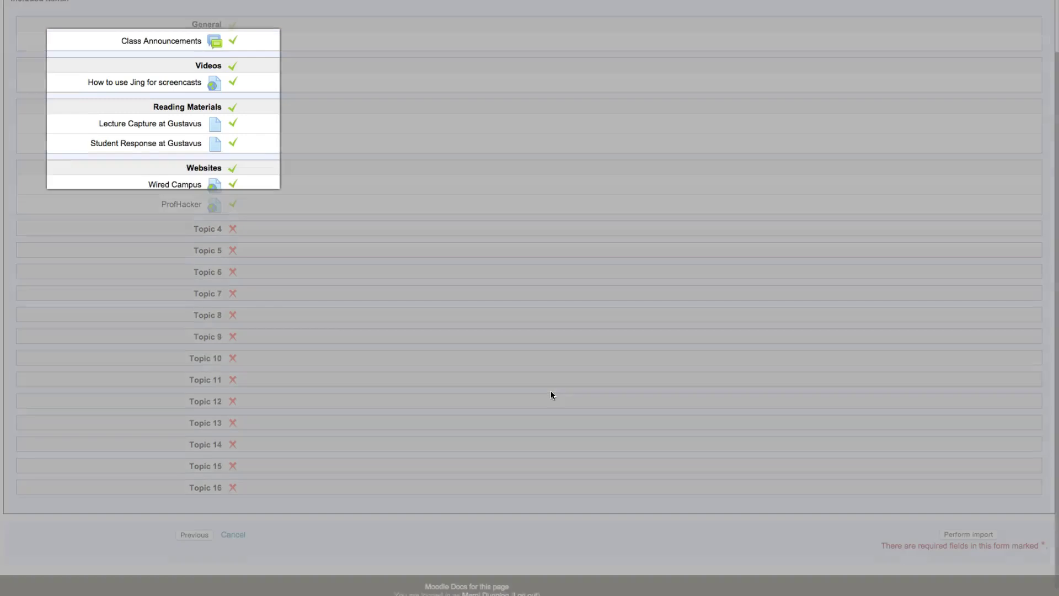
{"action": "scroll", "coordinate": [550, 394], "scroll_direction": "down", "scroll_amount": 1}
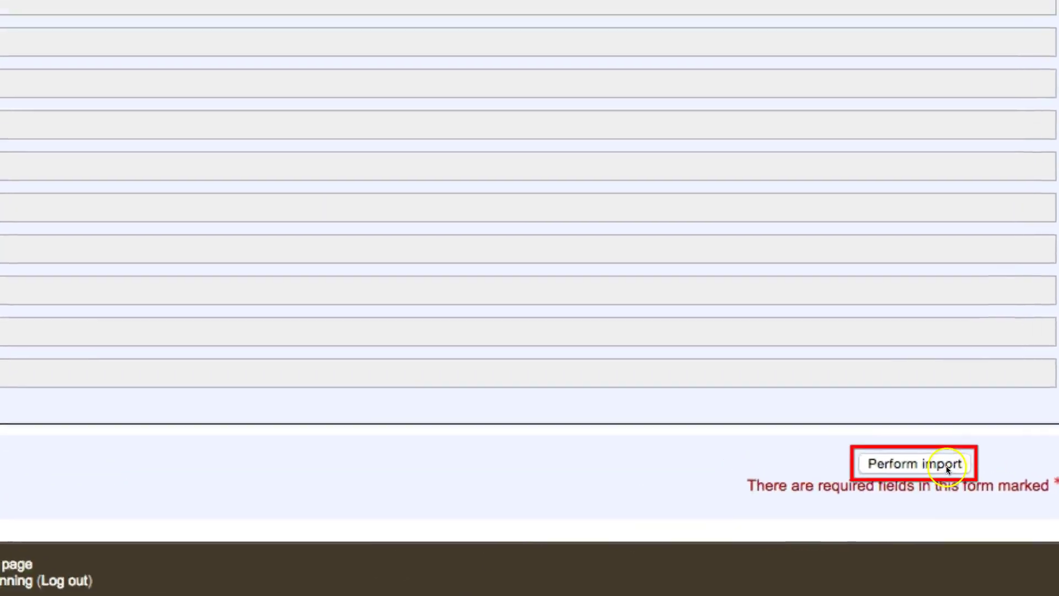
Run the import of Moodle F14 content into the Fall 2015 course.
{"action": "left_click", "coordinate": [905, 428]}
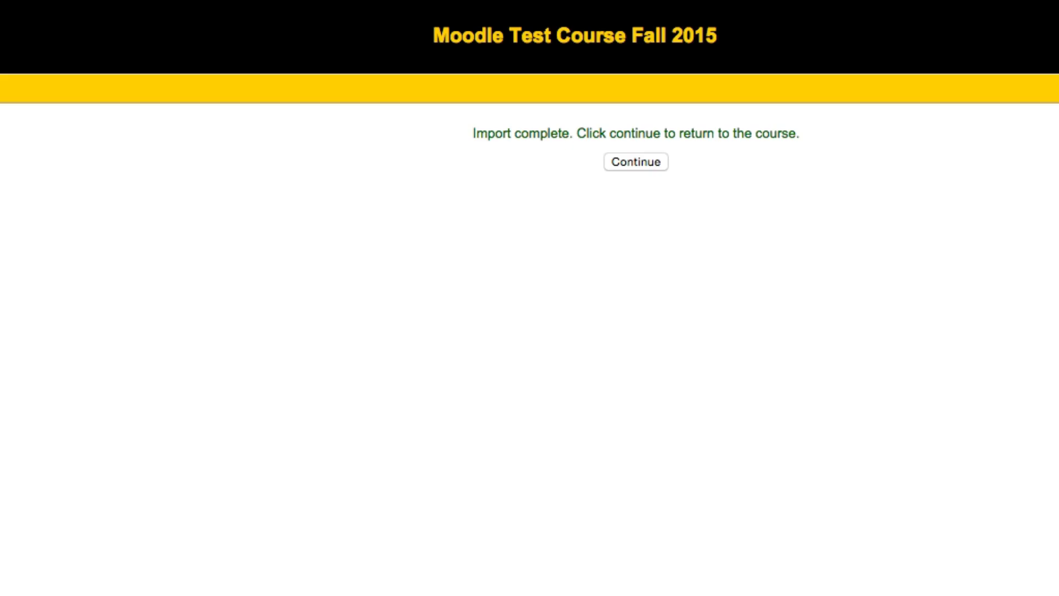
Continue back to the Fall 2015 course page and review the imported sections.
{"action": "left_click", "coordinate": [629, 162]}
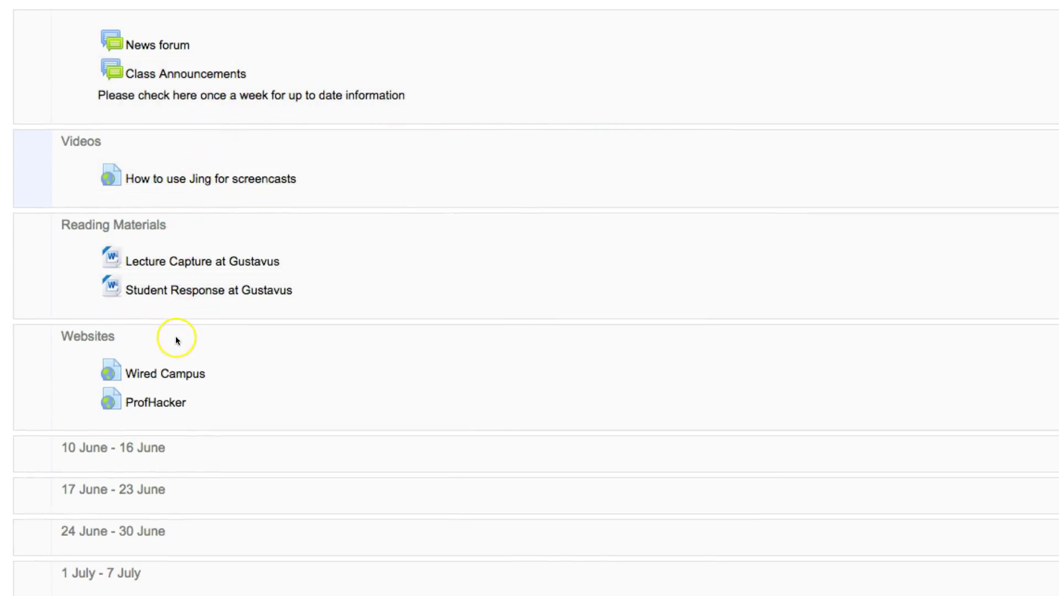
{"action": "scroll", "coordinate": [175, 336], "scroll_direction": "down", "scroll_amount": 5}
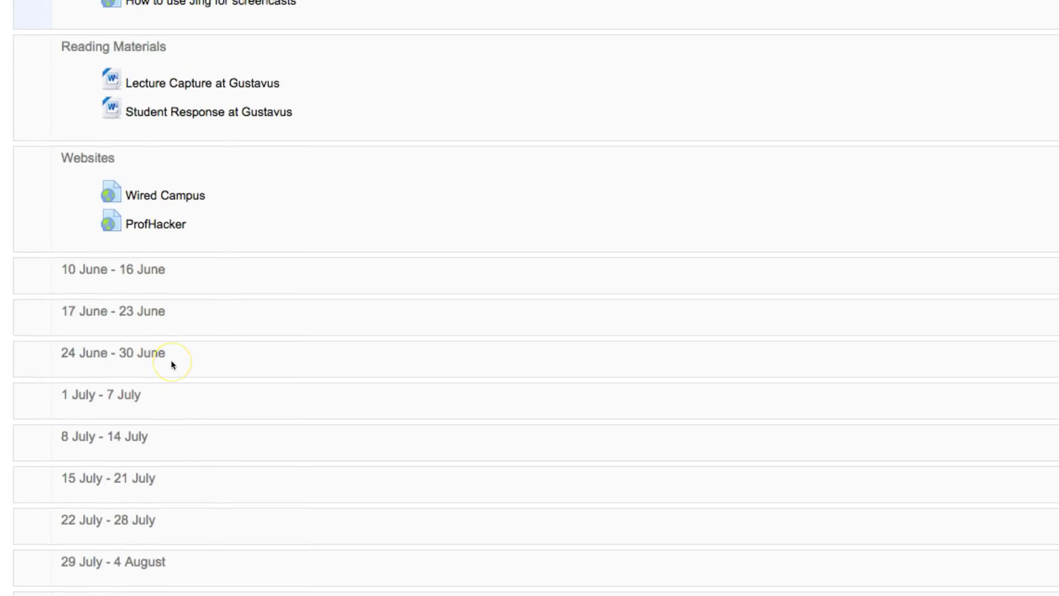
{"action": "scroll", "coordinate": [88, 78], "scroll_direction": "up", "scroll_amount": 1}
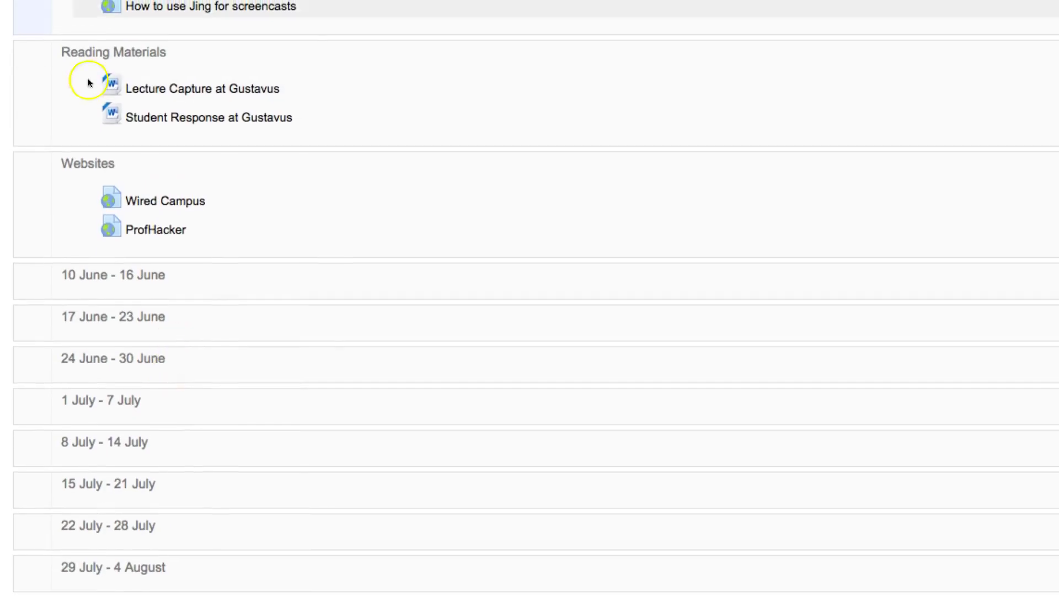